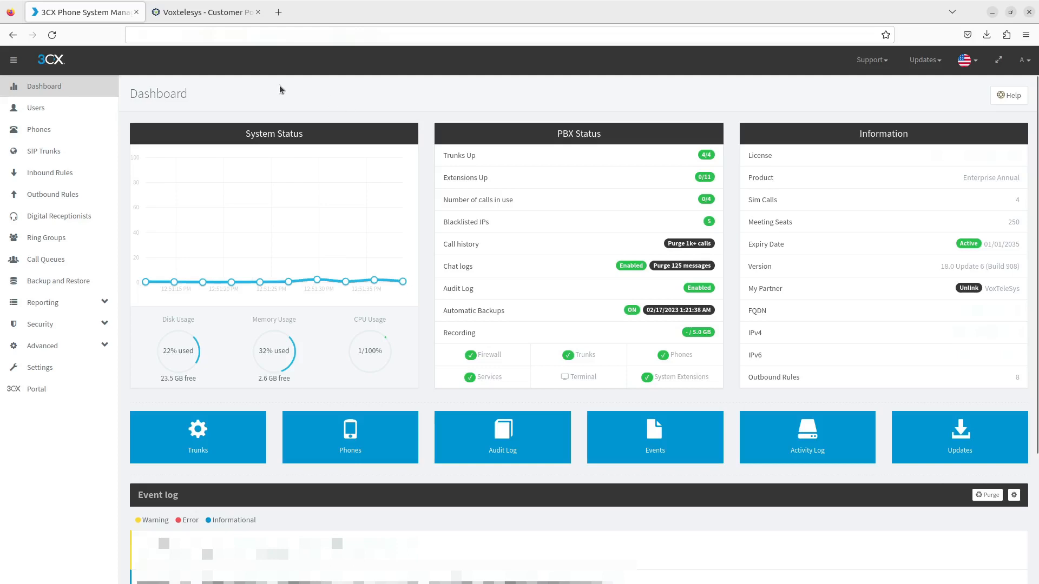
# Switch to the Voxtelesys customer portal and open its sms-campaigns-registry page to examine the registered brand.
pyautogui.click(226, 13)
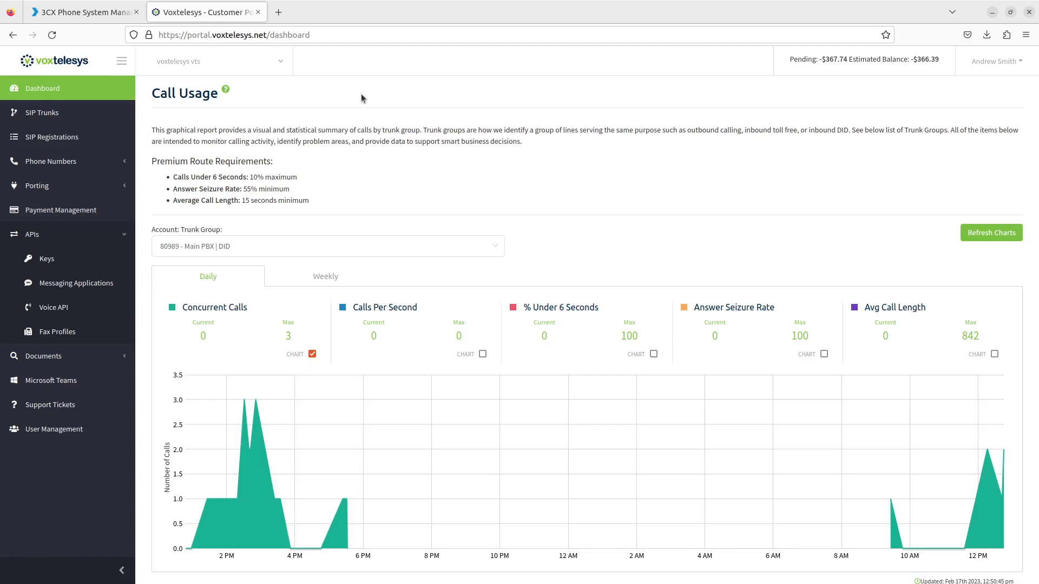
pyautogui.doubleClick(351, 38)
pyautogui.press('BackSpace')
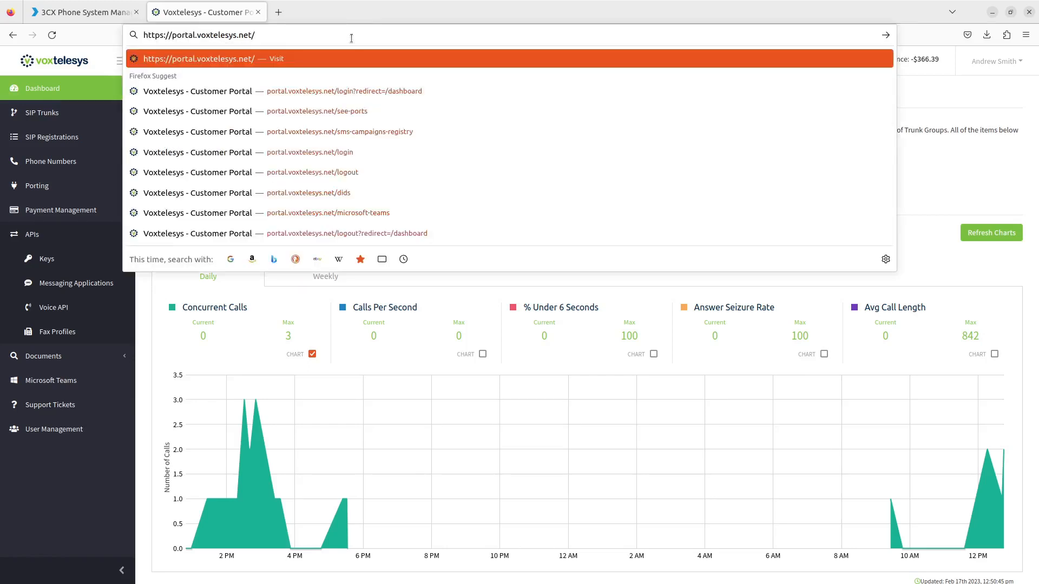
pyautogui.write('sms-campaigns-registry')
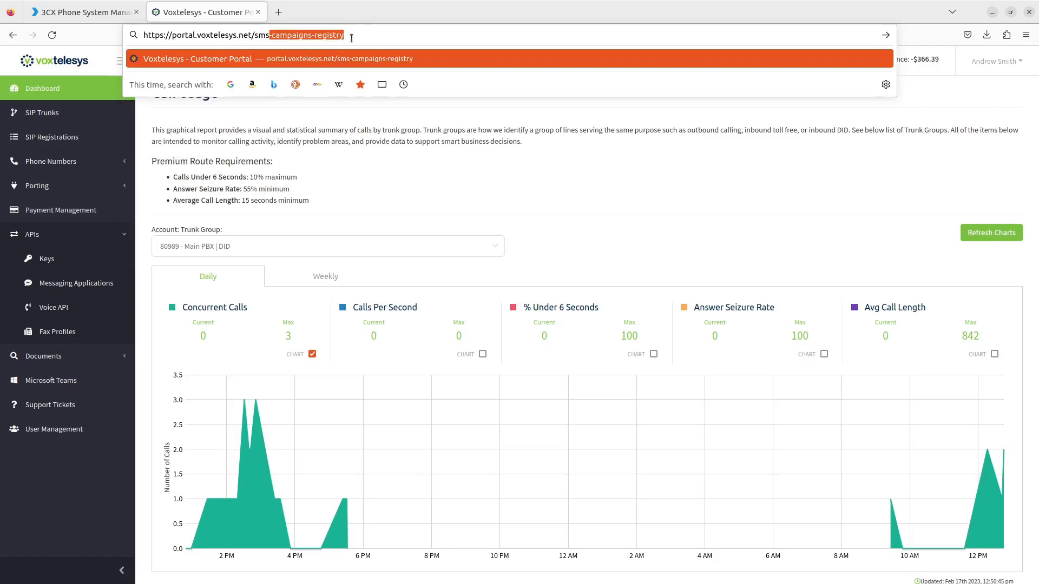
pyautogui.press('Return')
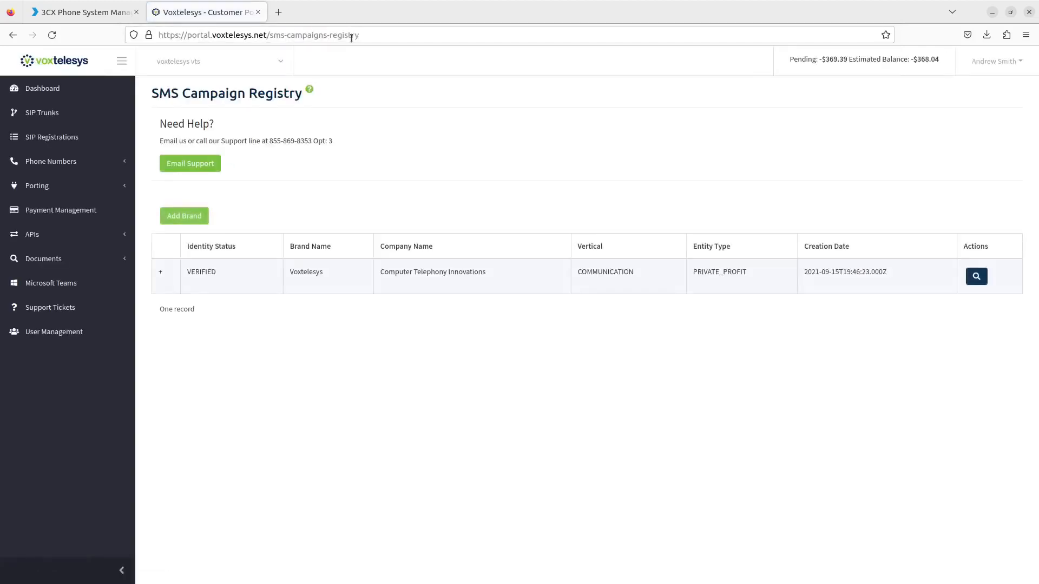
# Switch to the 3CX management console and open the SMS settings of the Voxtelesys SIP trunk.
pyautogui.click(87, 12)
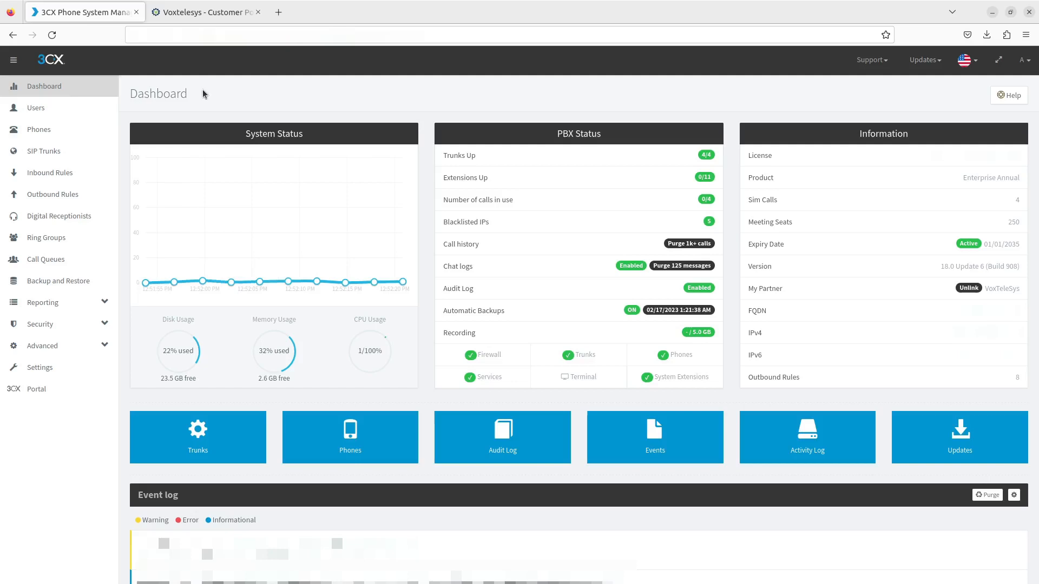
pyautogui.click(84, 153)
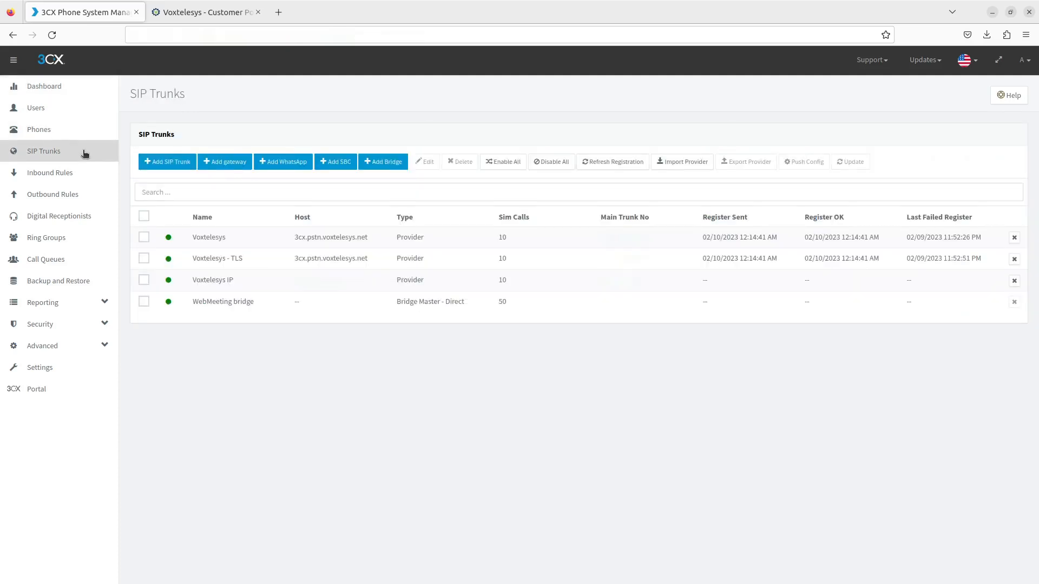
pyautogui.click(144, 238)
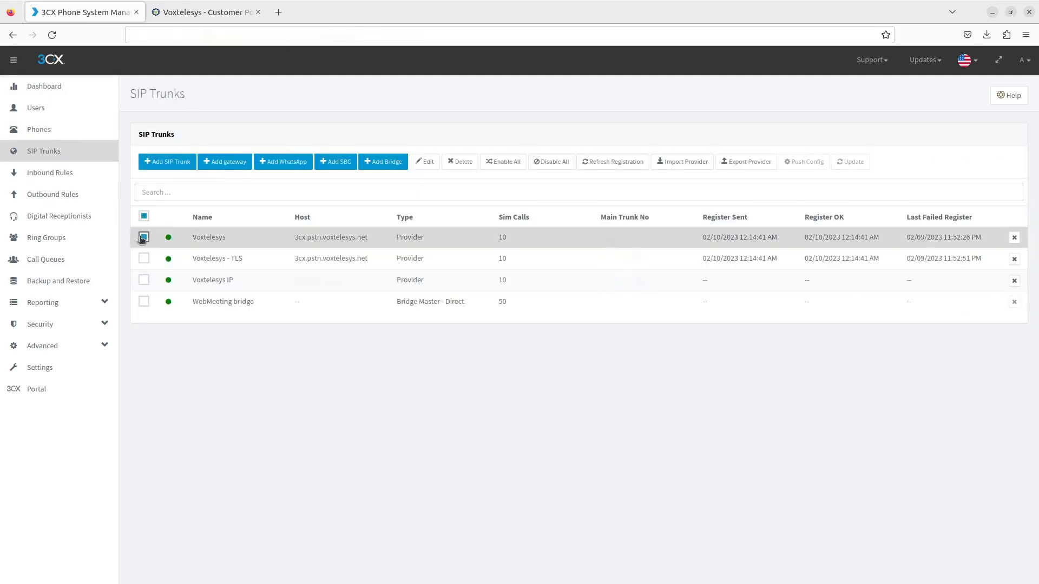
pyautogui.click(424, 162)
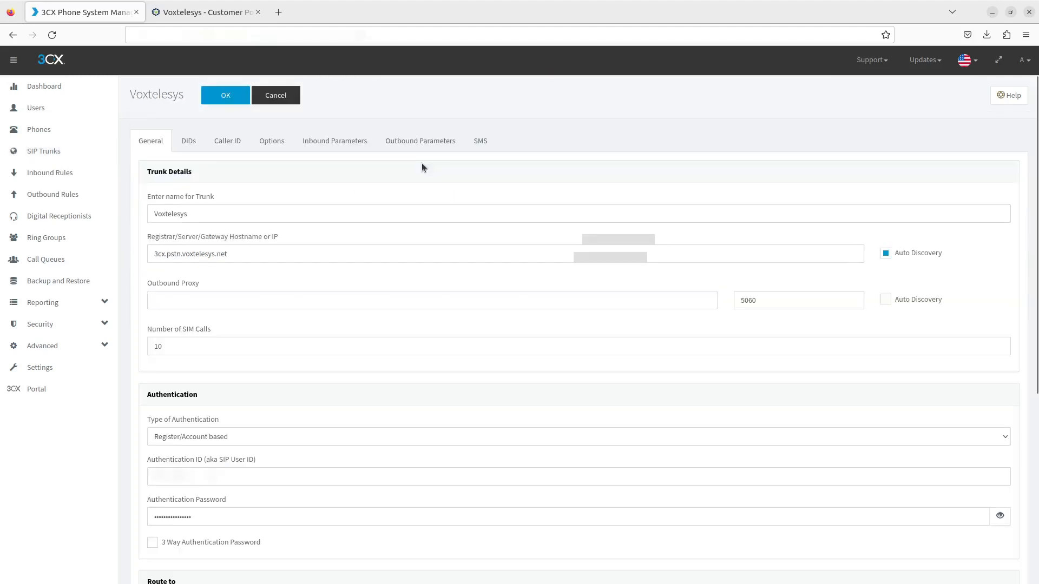
pyautogui.click(478, 148)
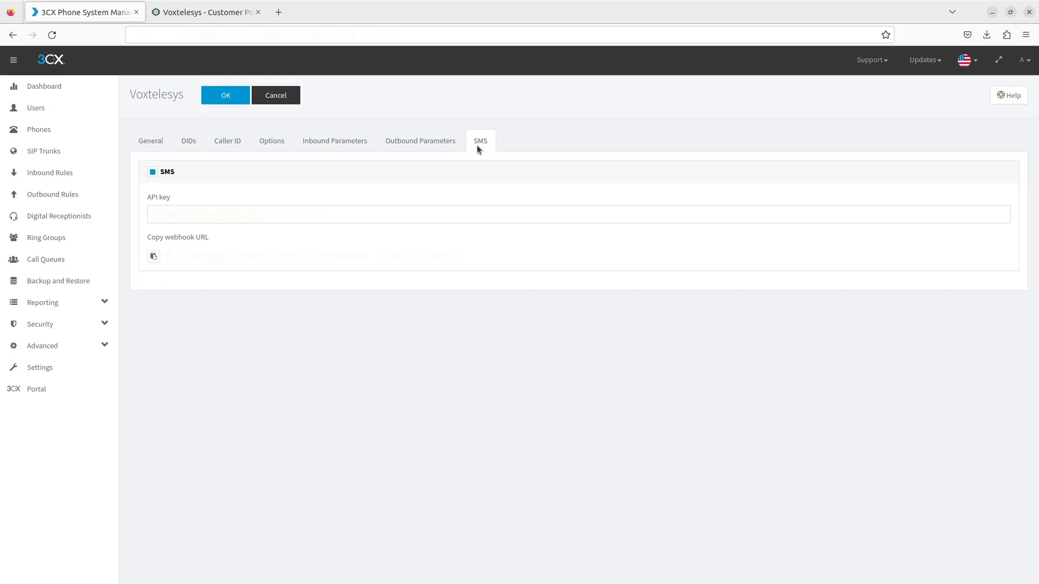
# In the Voxtelesys portal, start a new messaging application with the profile name 3CX SMS.
pyautogui.click(220, 21)
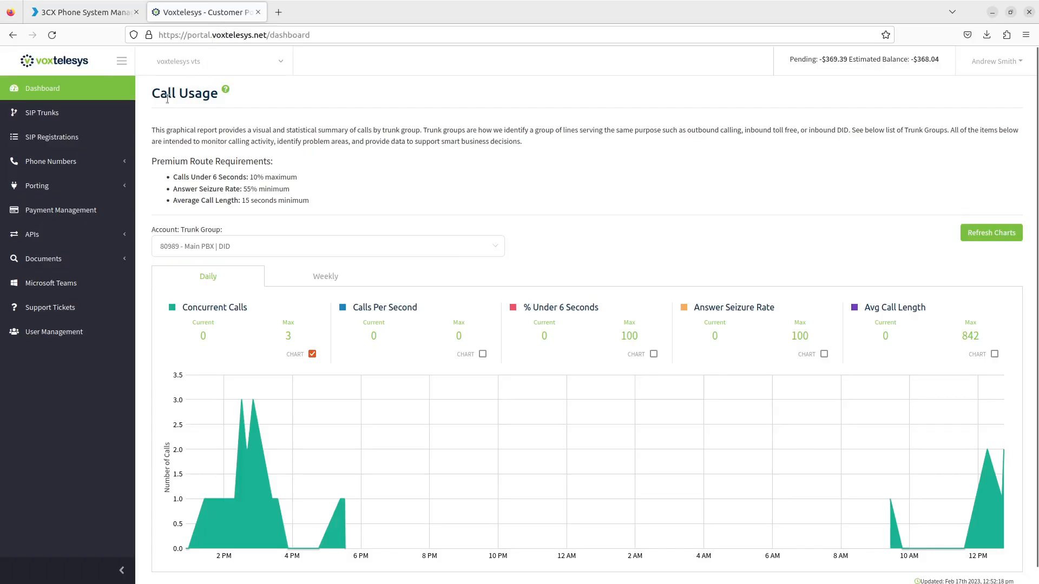
pyautogui.click(87, 238)
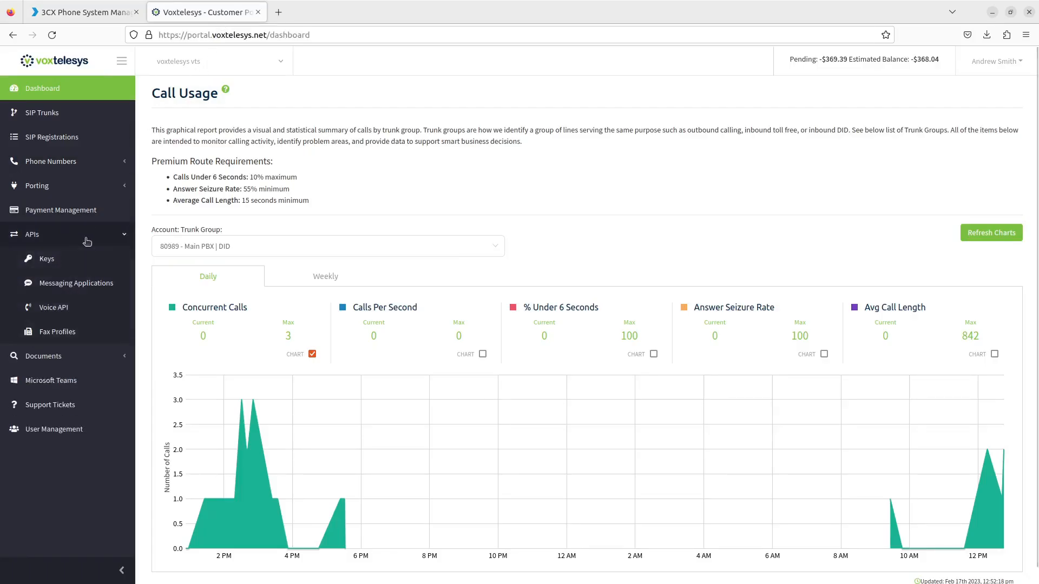
pyautogui.click(73, 292)
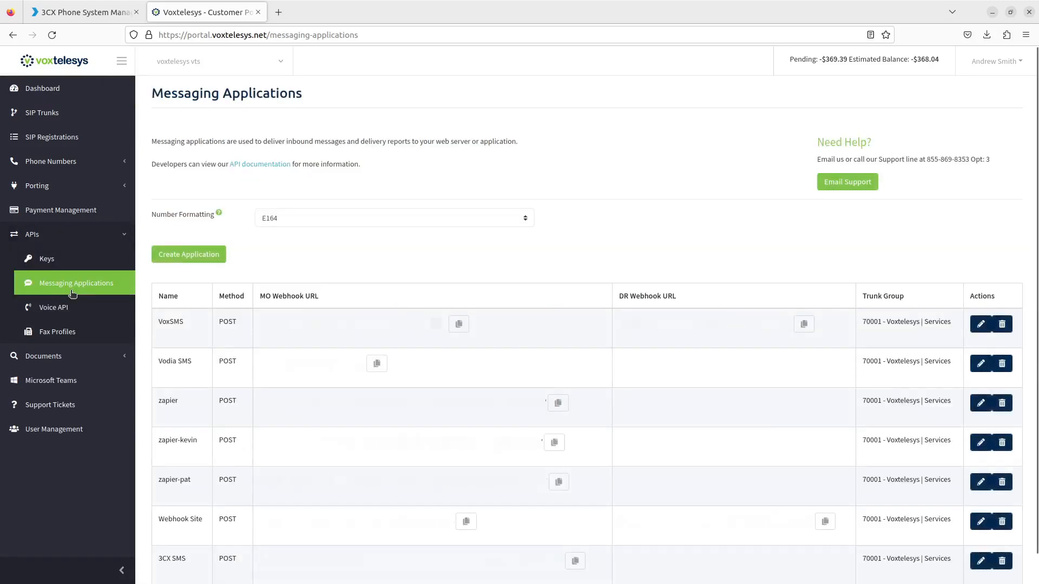
pyautogui.click(171, 262)
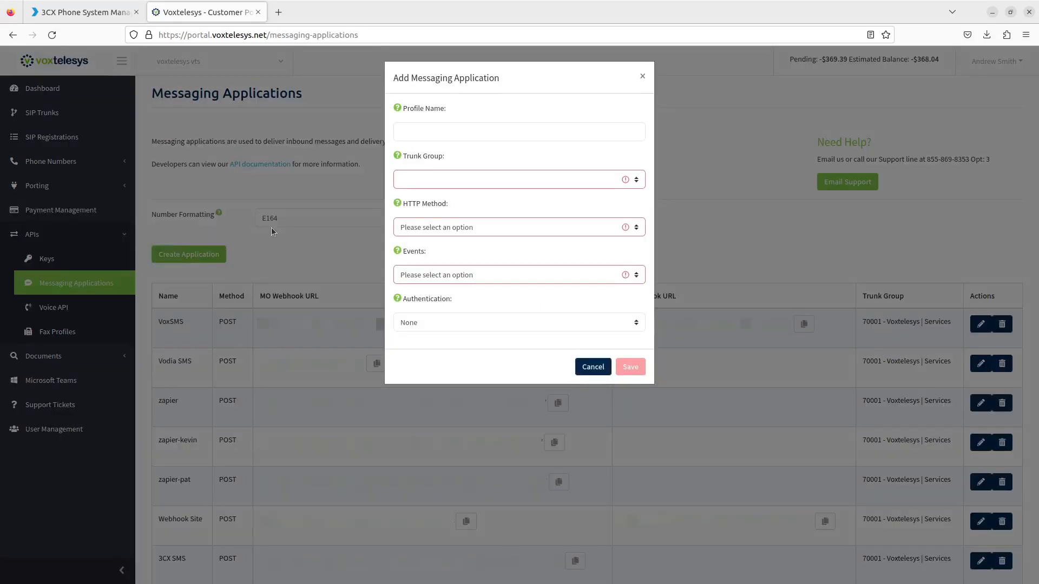
pyautogui.click(452, 133)
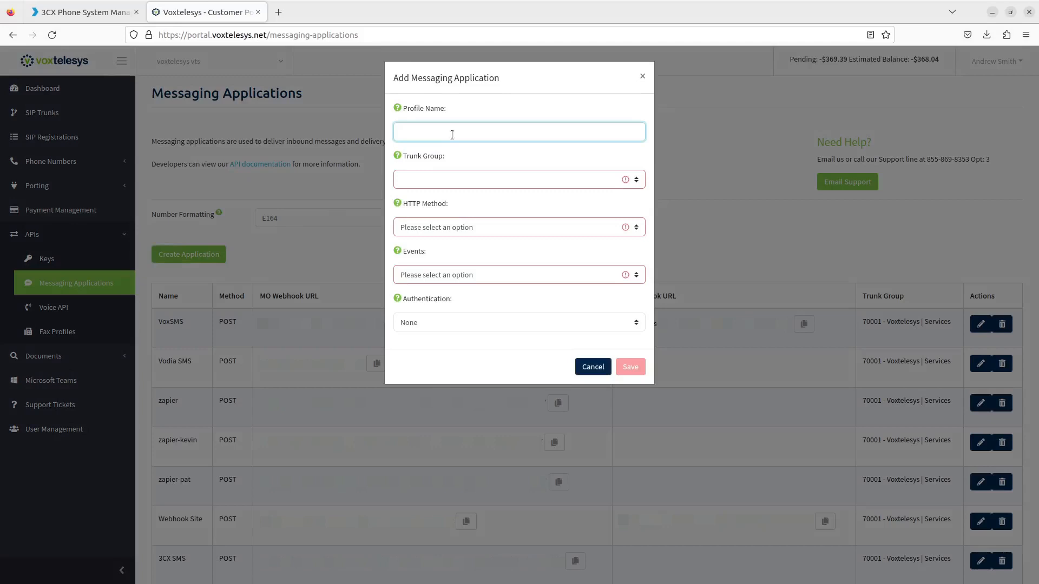
pyautogui.write('3CX SMS')
# Assign the messaging application to the Voxtelesys | Services trunk group, with HTTP method POST and Inbound messages (MOs) as its events.
pyautogui.click(489, 181)
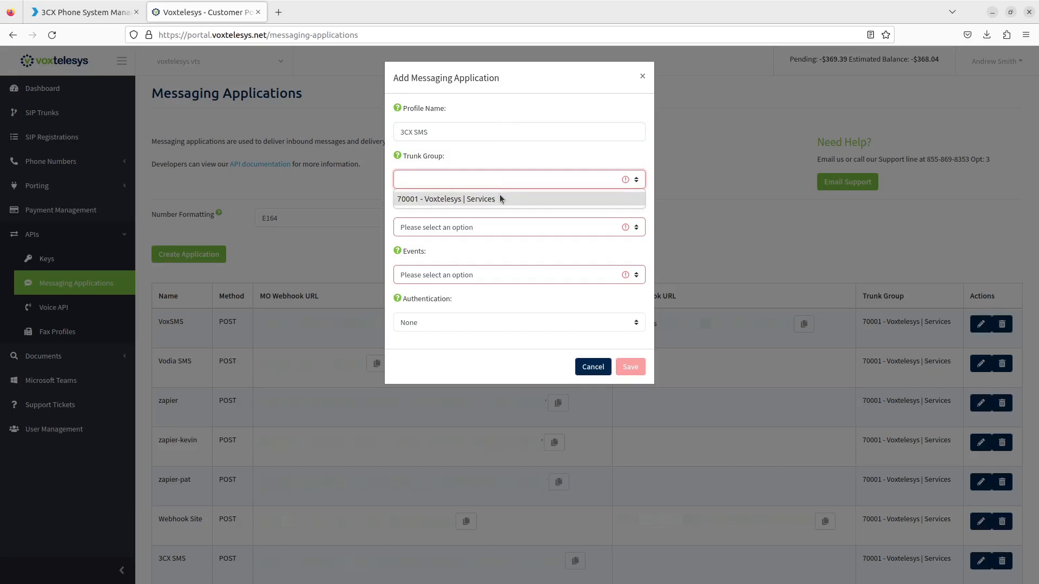
pyautogui.click(499, 199)
pyautogui.click(505, 226)
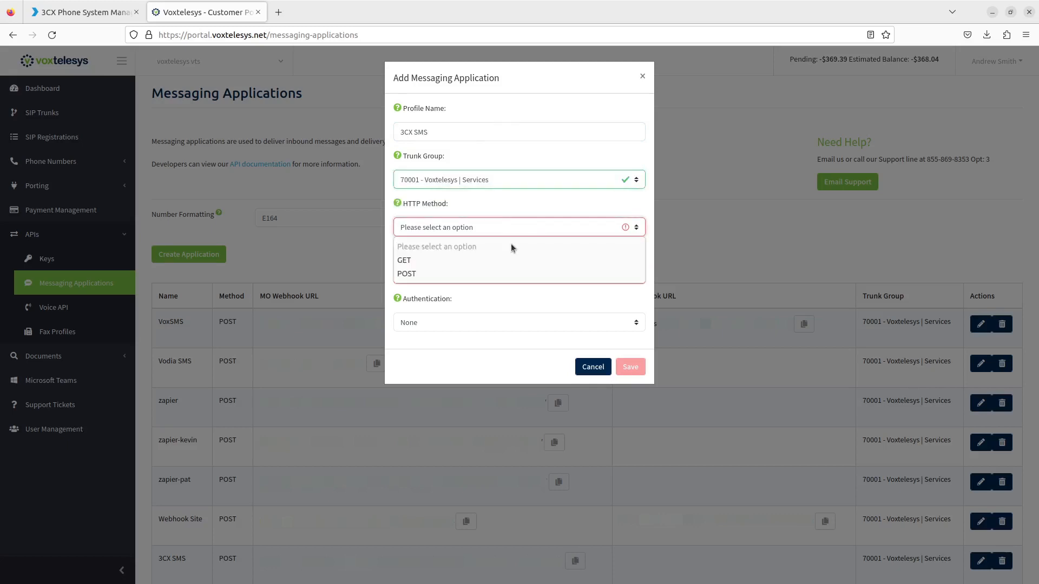
pyautogui.click(511, 275)
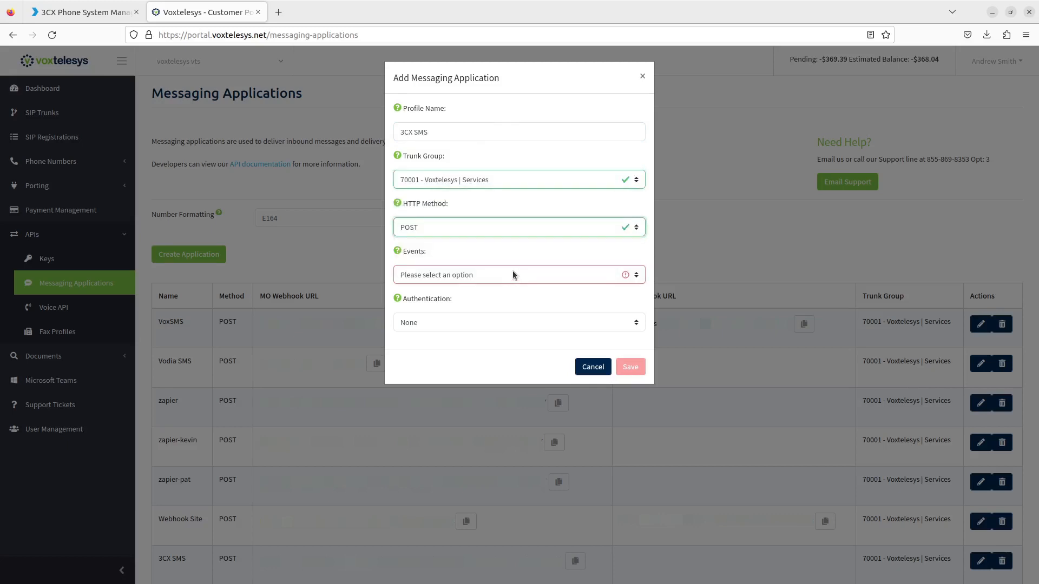
pyautogui.click(512, 271)
pyautogui.click(505, 308)
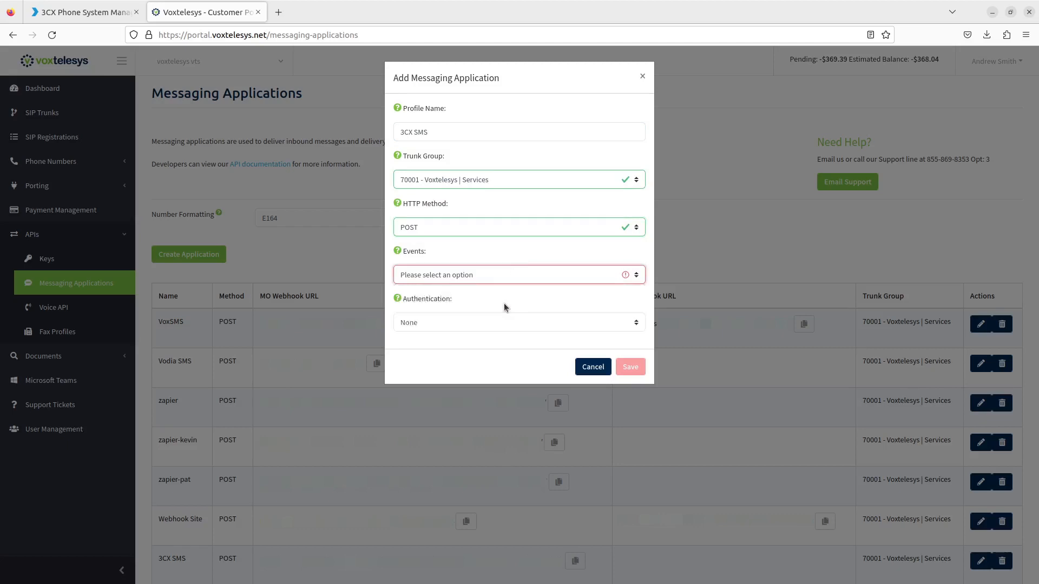
# Copy the webhook URL from the 3CX trunk's SMS settings into the messaging application's MO Webhook field in the Voxtelesys portal.
pyautogui.click(502, 325)
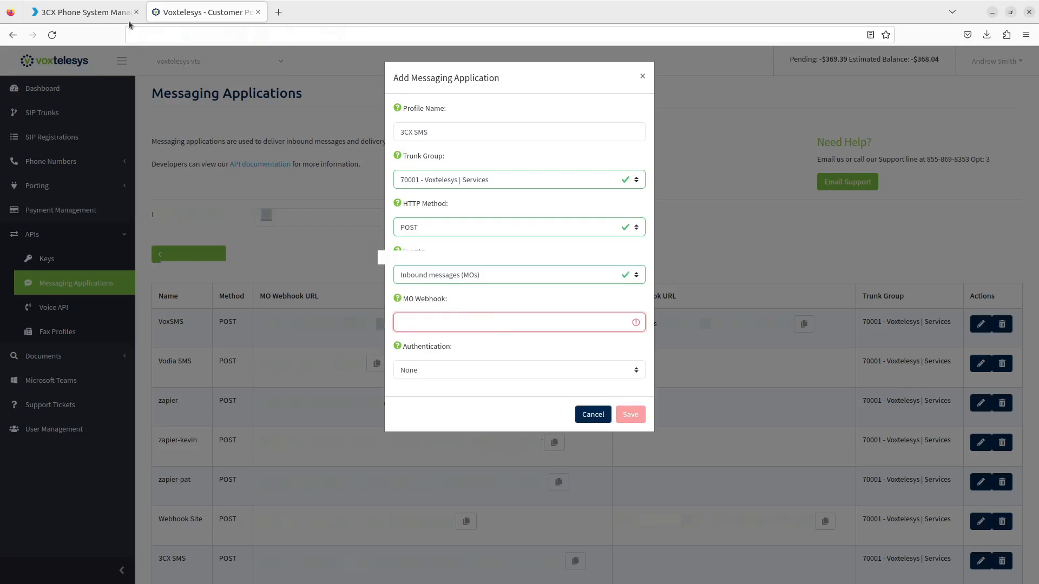
pyautogui.click(113, 13)
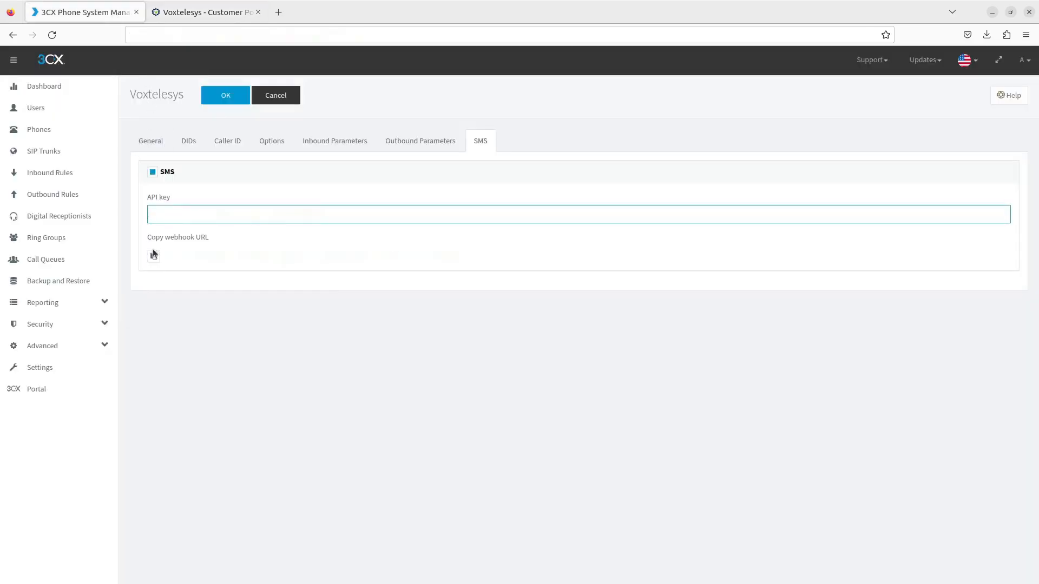
pyautogui.click(154, 254)
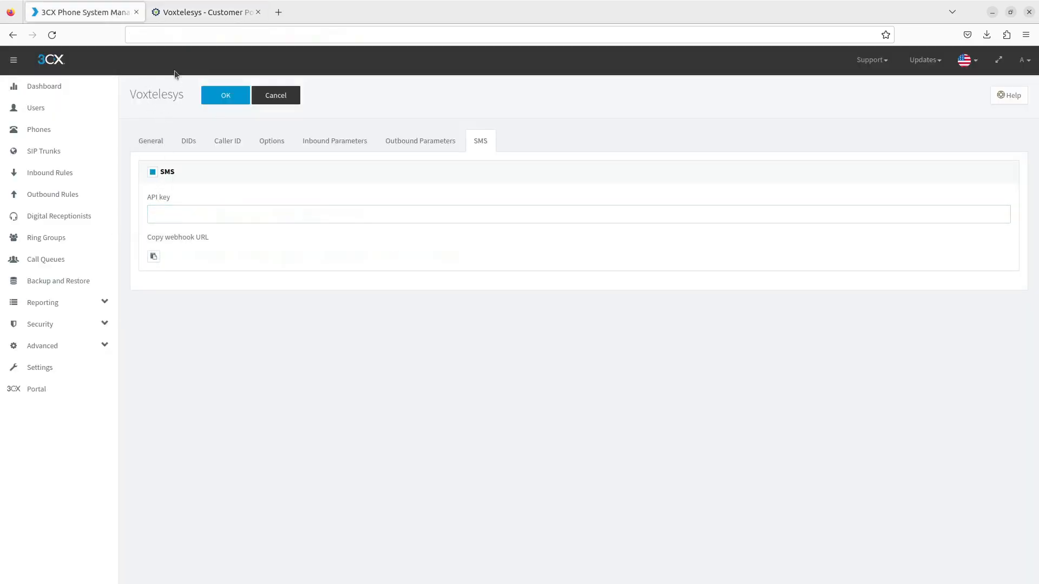
pyautogui.click(197, 12)
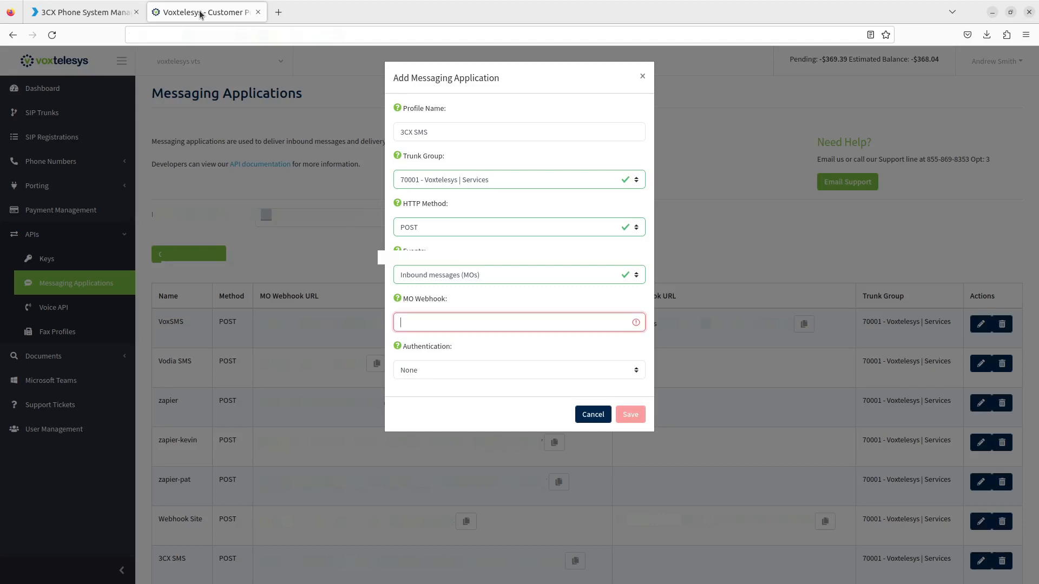
pyautogui.rightClick(413, 315)
pyautogui.click(442, 388)
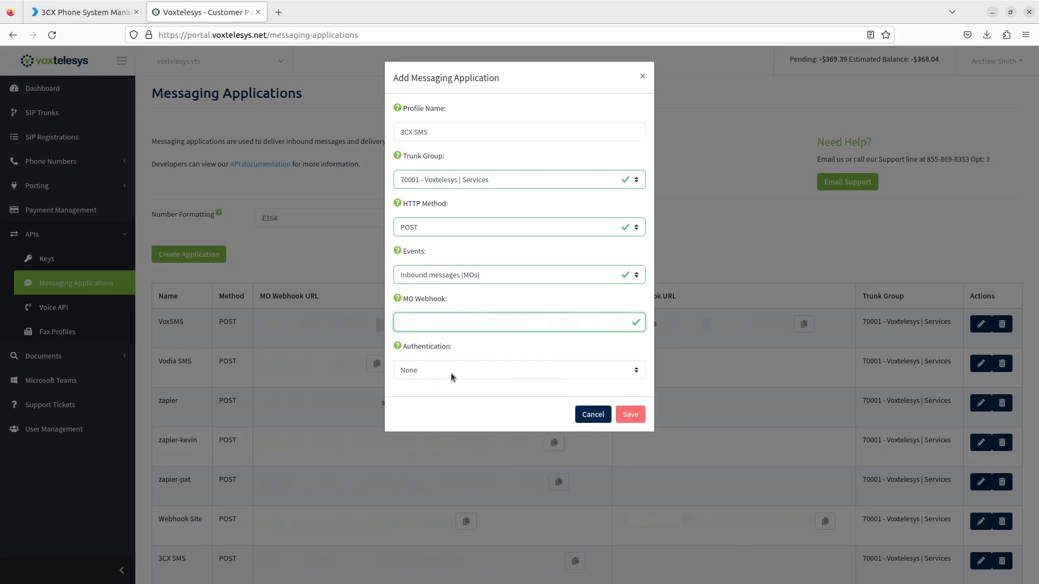
# Keep Authentication at None and save the 3CX SMS messaging application.
pyautogui.click(452, 374)
pyautogui.click(452, 377)
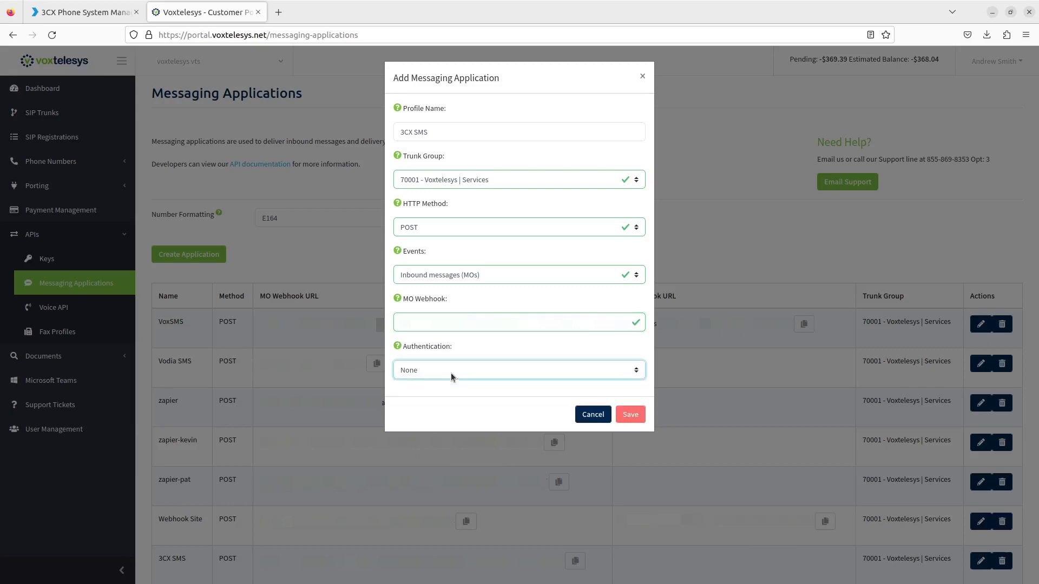
pyautogui.click(630, 415)
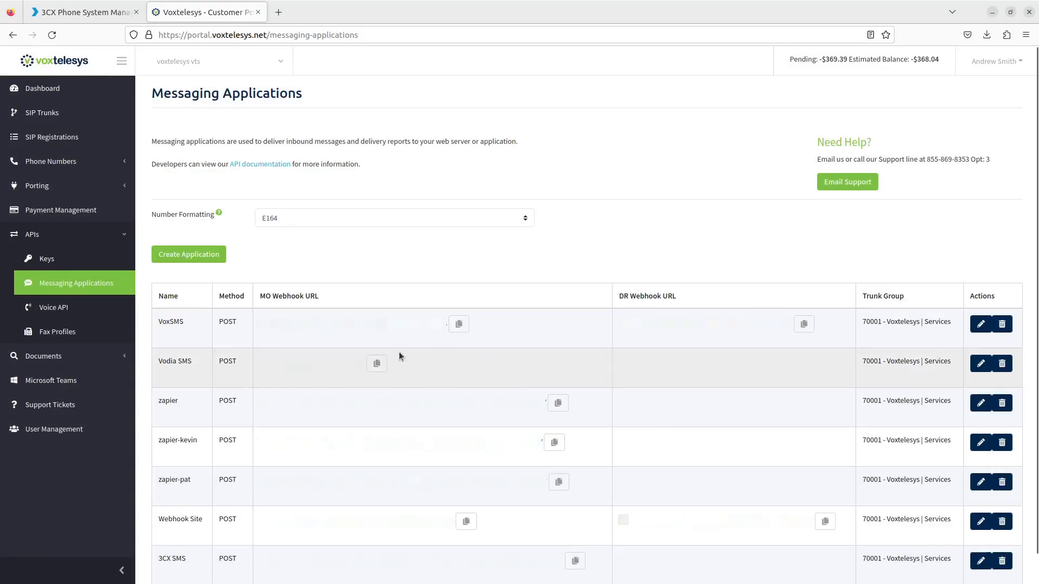
# Create an enabled API key named 3CX SMS for the Voxtelesys | Services trunk group.
pyautogui.click(99, 265)
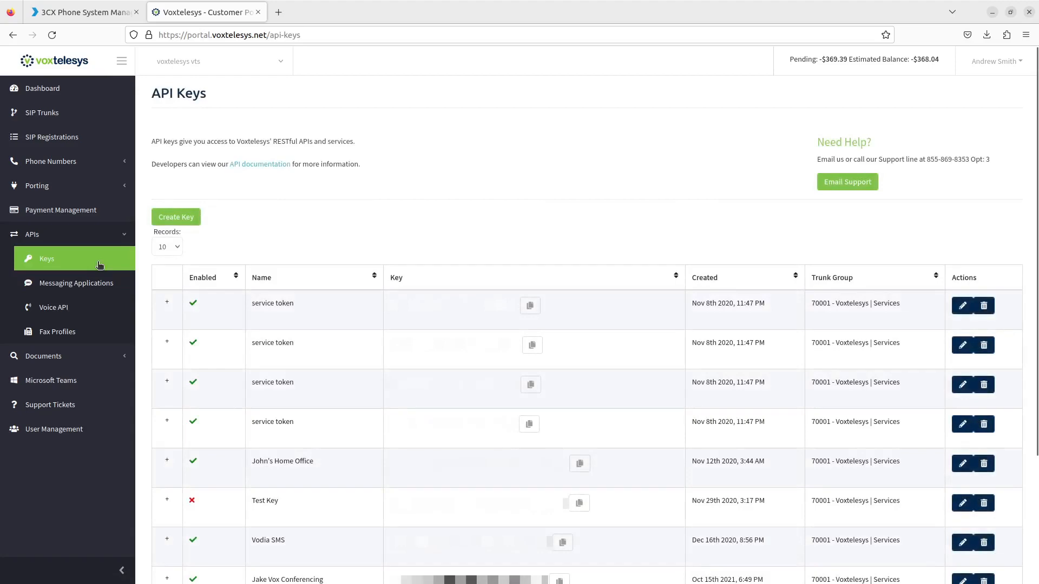
pyautogui.click(175, 218)
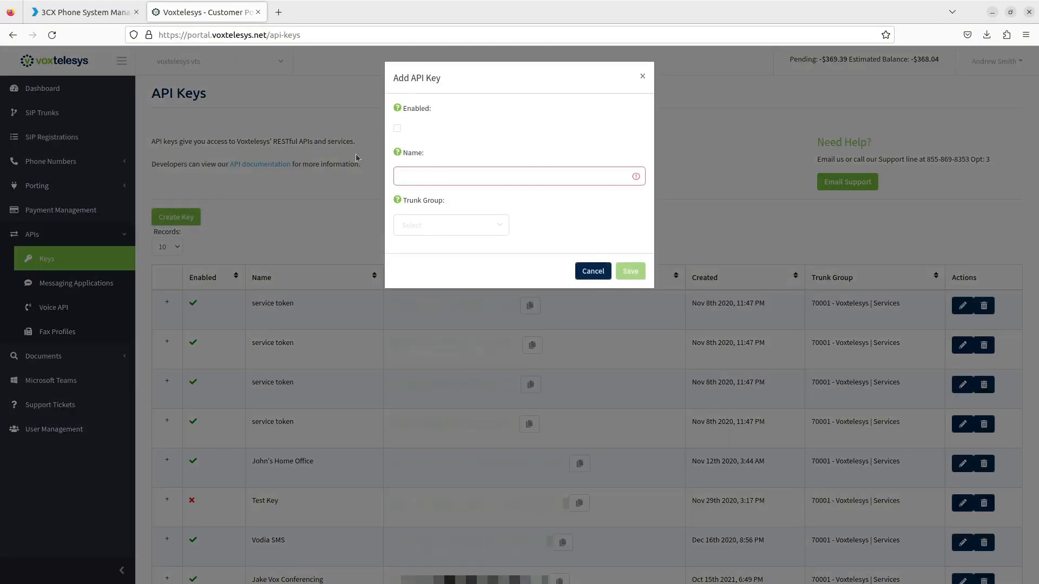
pyautogui.click(399, 130)
pyautogui.click(446, 170)
pyautogui.write('3CX SMS')
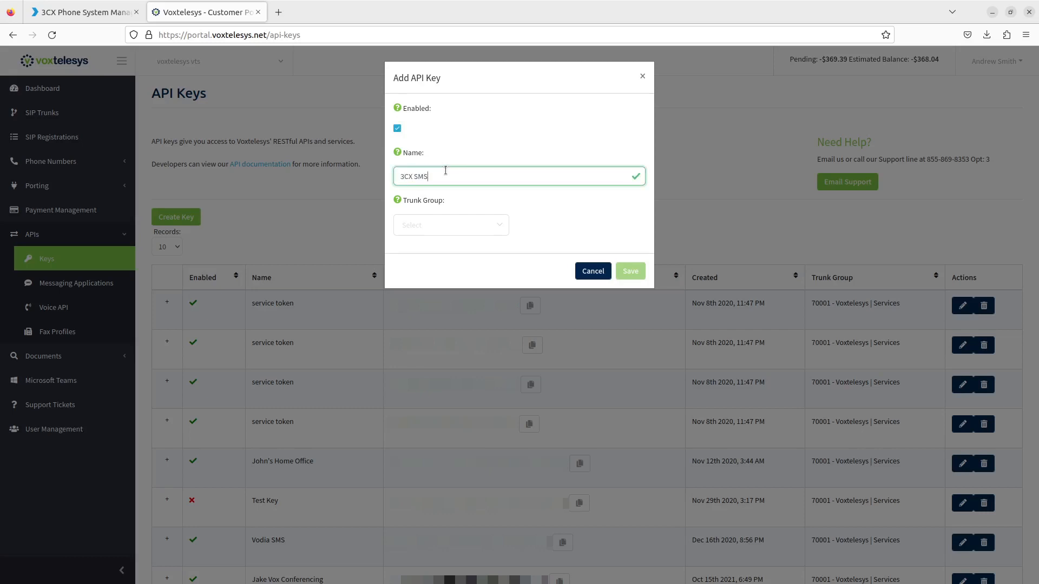
pyautogui.click(477, 225)
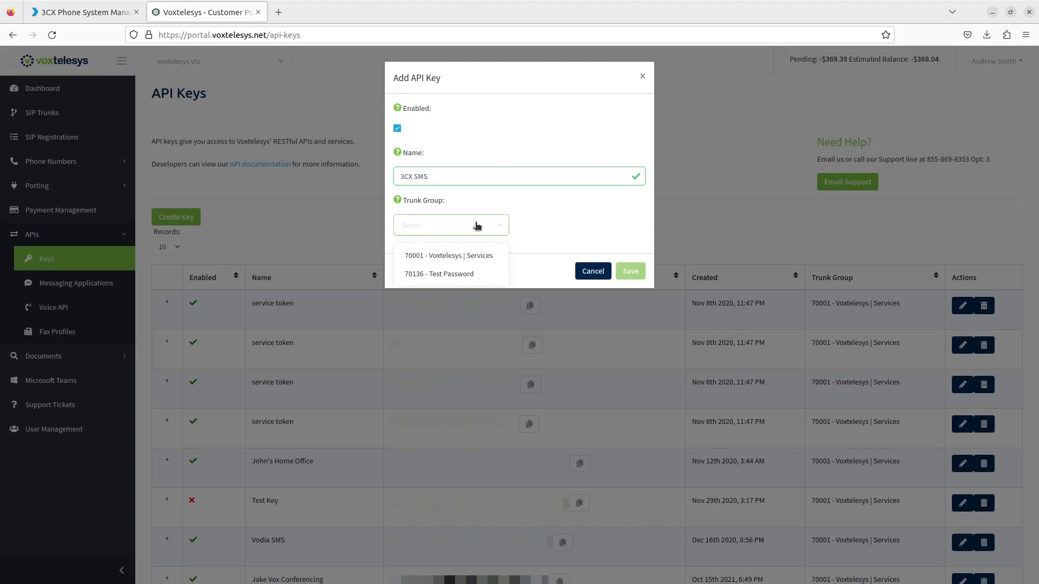
pyautogui.click(479, 256)
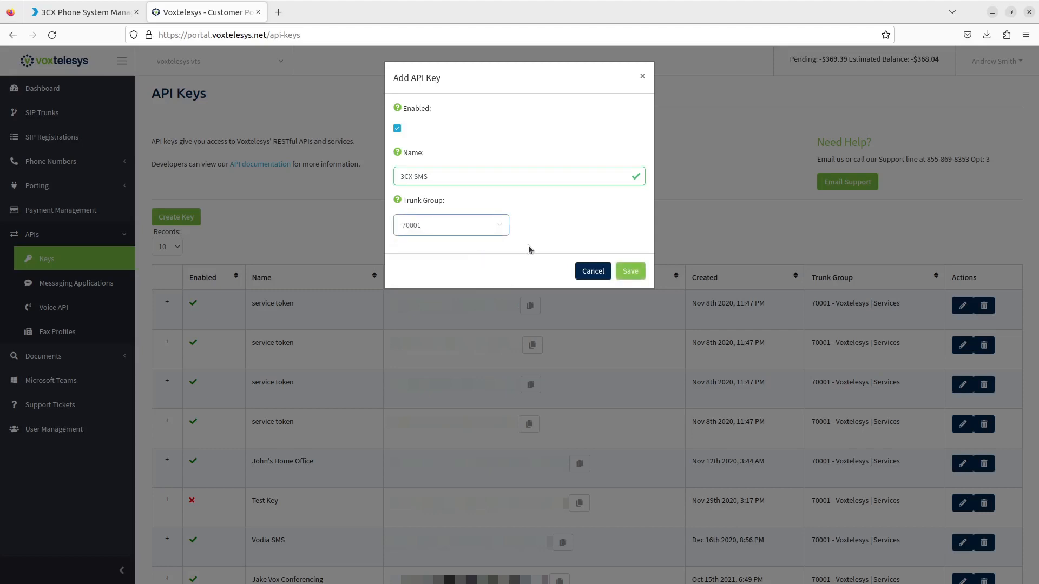
pyautogui.click(631, 271)
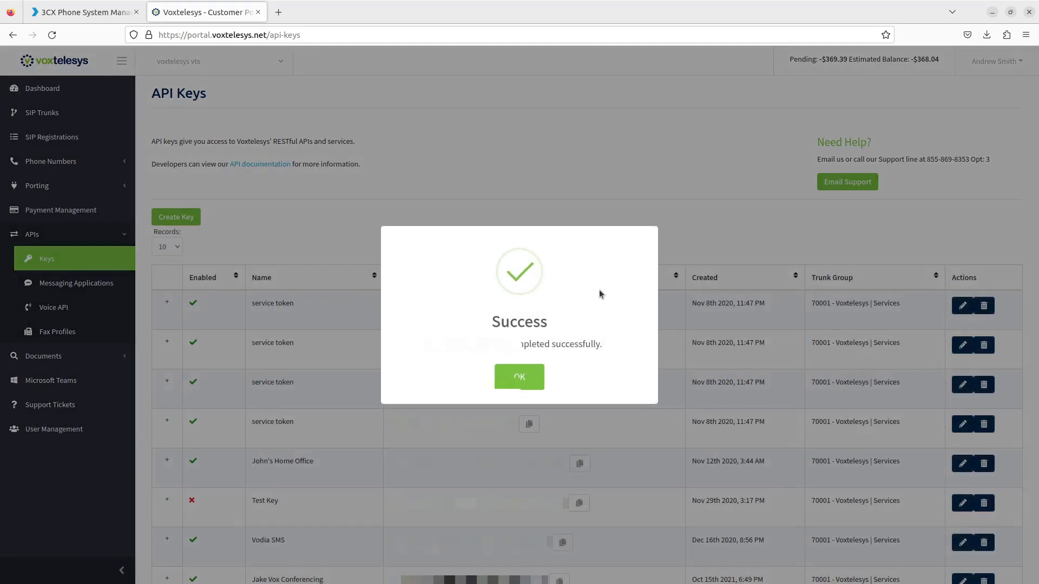
pyautogui.click(519, 377)
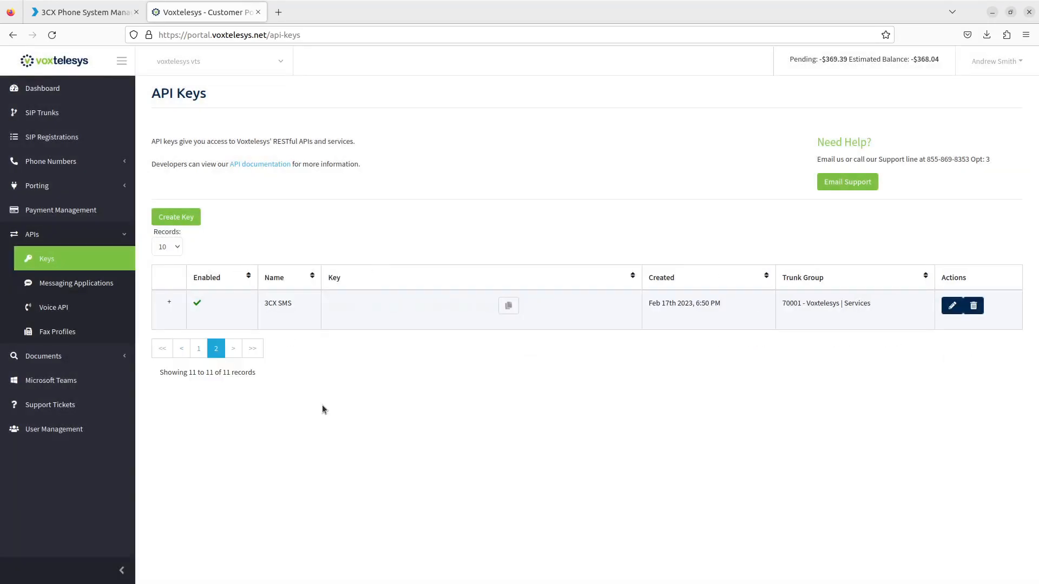
# Copy the 3CX SMS API key from the Voxtelesys portal into the API key field of the 3CX trunk's SMS settings.
pyautogui.click(509, 310)
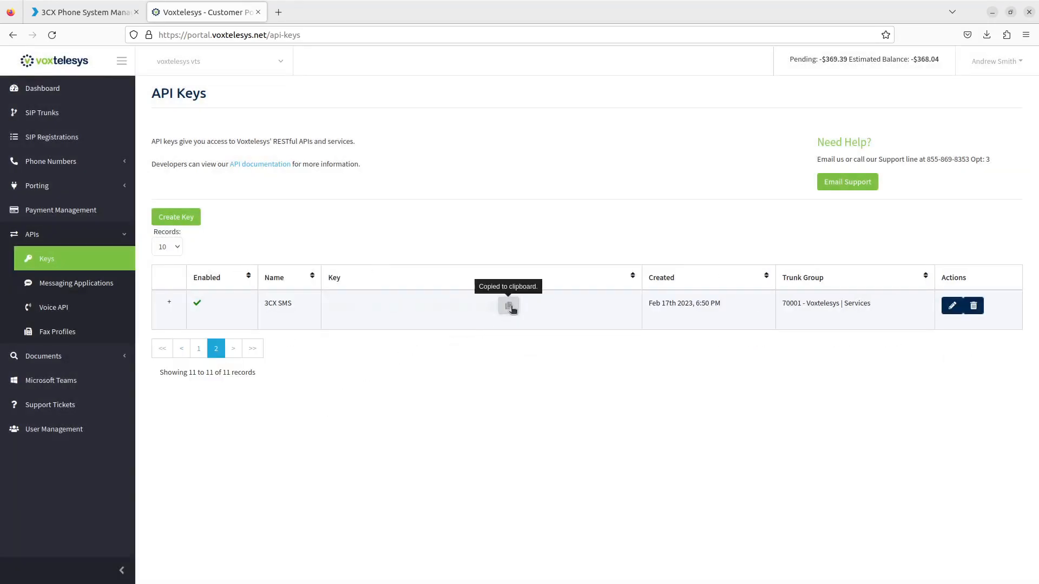
pyautogui.click(87, 12)
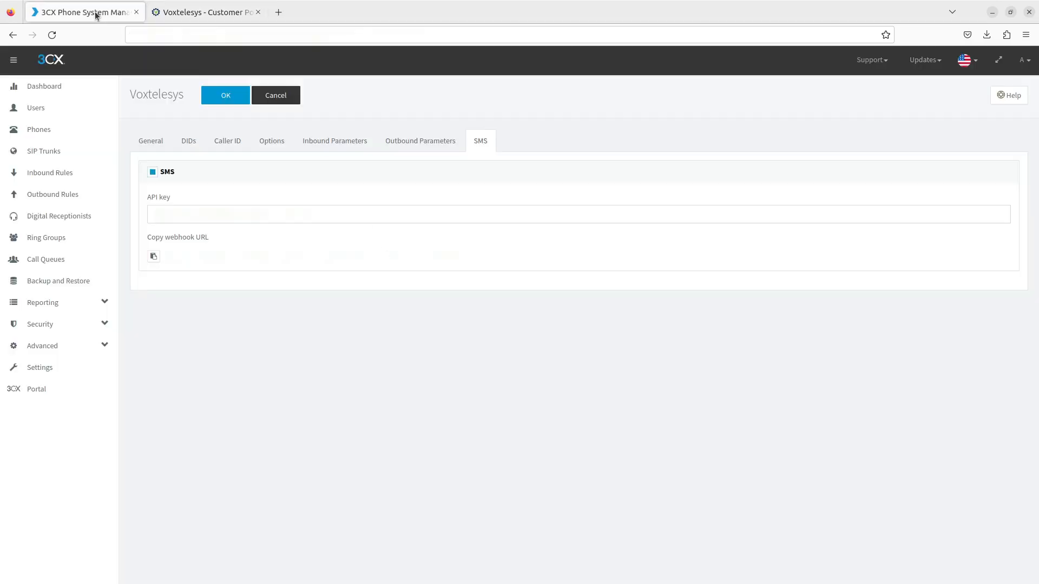
pyautogui.click(189, 206)
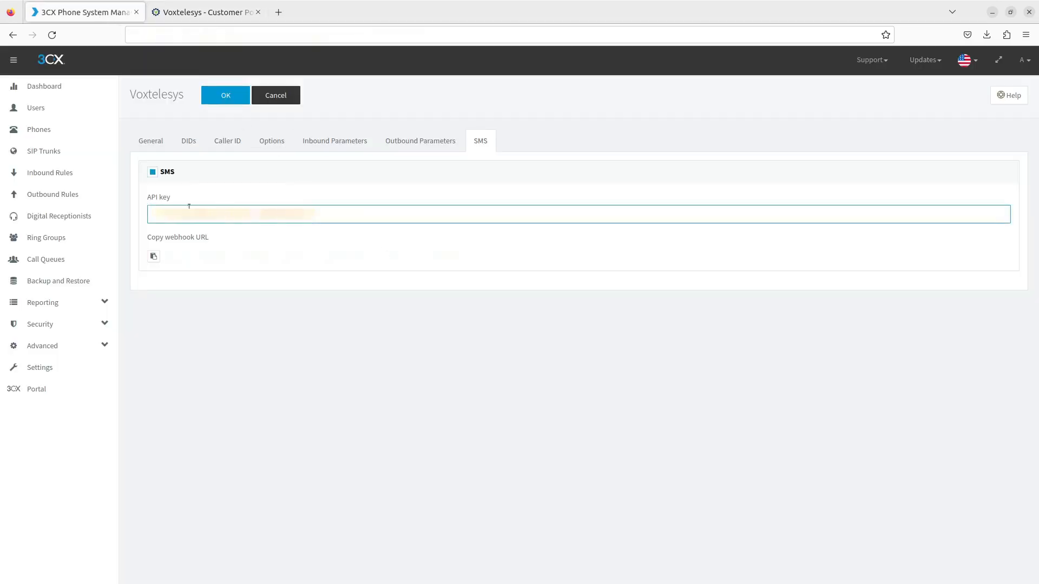
pyautogui.rightClick(174, 216)
pyautogui.click(206, 284)
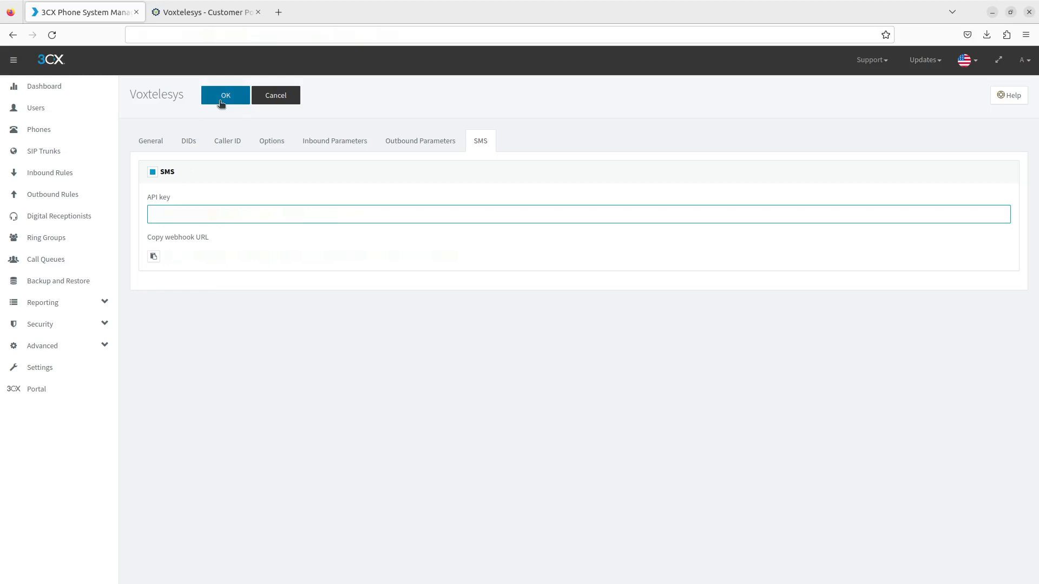
# In the Voxtelesys portal, edit the Main PBX | DID number routed to VTS 3CX STANDARD and enable SMS for it.
pyautogui.click(206, 12)
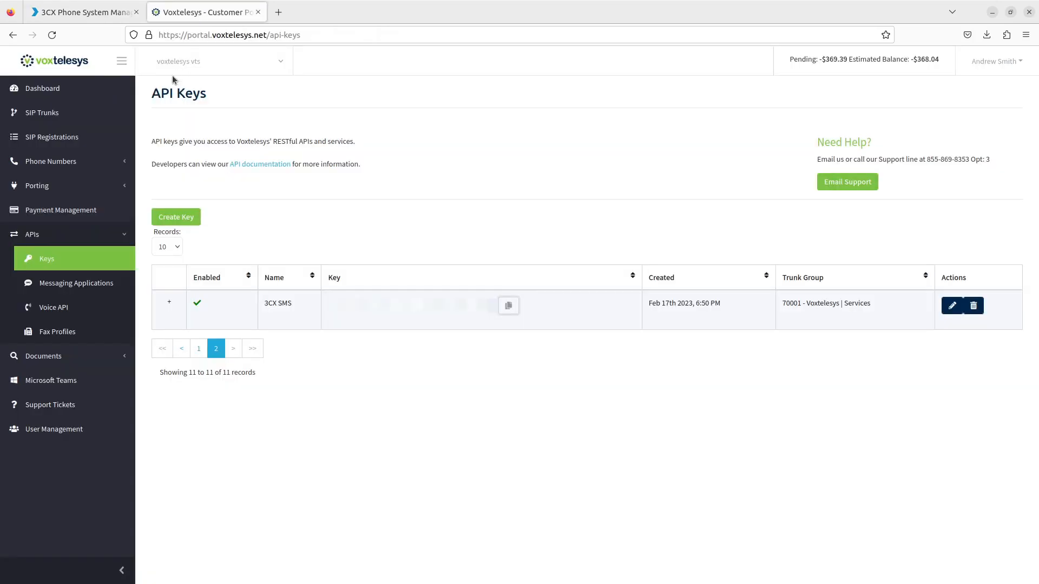
pyautogui.click(94, 165)
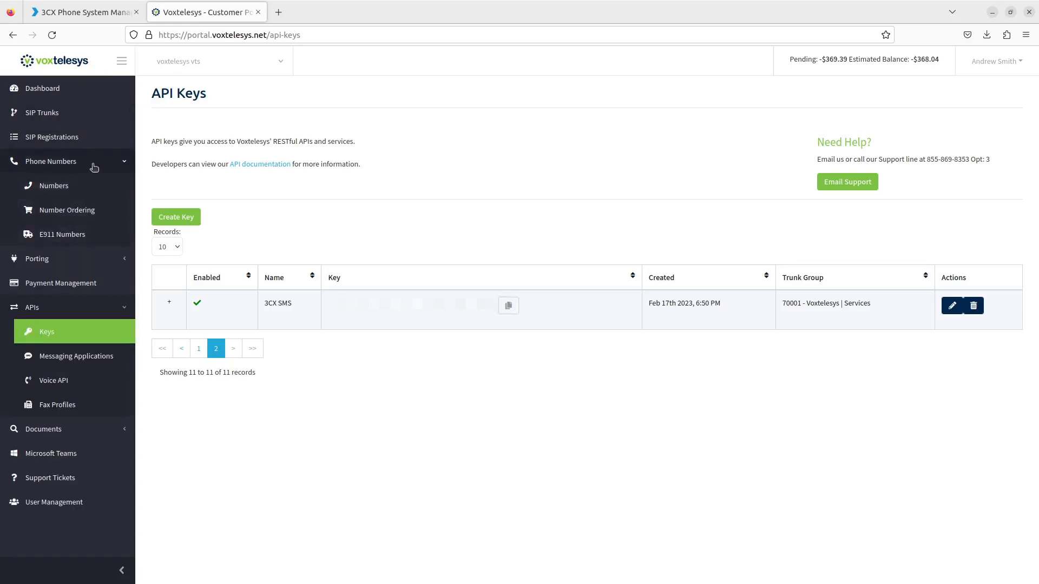
pyautogui.click(93, 191)
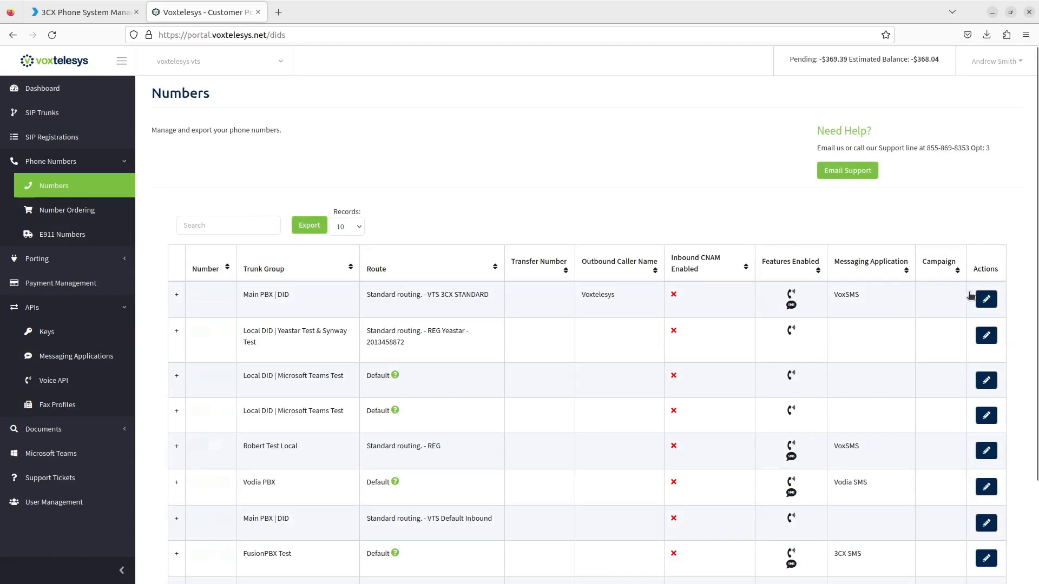
pyautogui.click(987, 299)
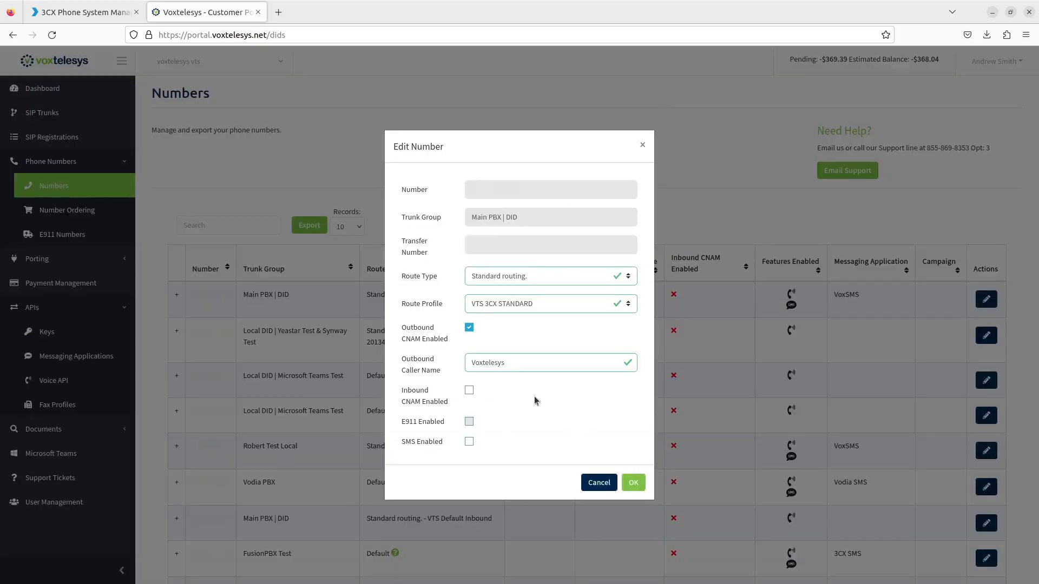
pyautogui.click(468, 442)
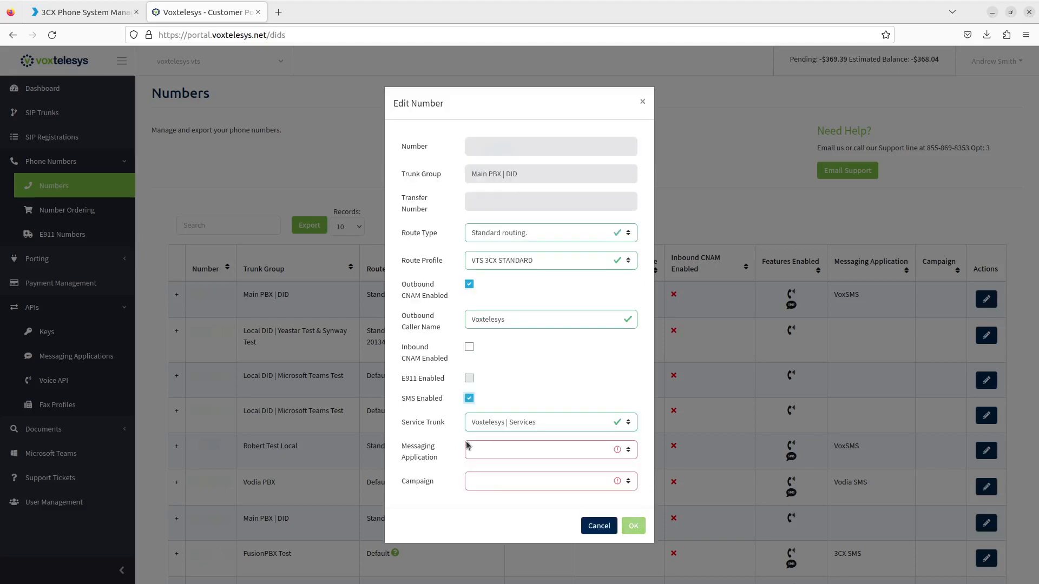
# Assign the number service trunk Voxtelesys | Services, messaging application 3CX SMS and the Account Maintenance, marketing, notifications campaign, and save it.
pyautogui.click(495, 426)
pyautogui.click(497, 428)
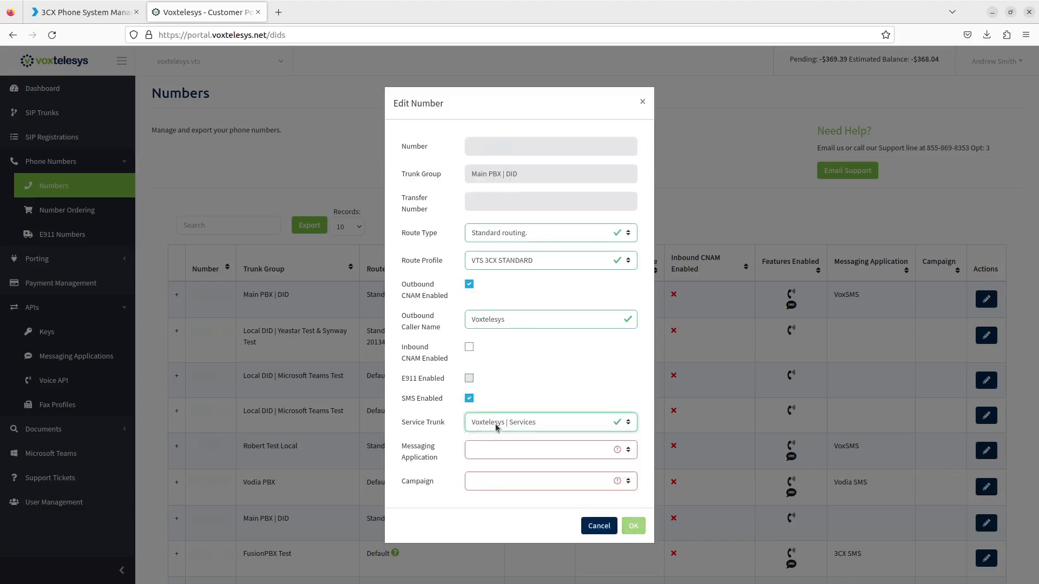
pyautogui.click(498, 451)
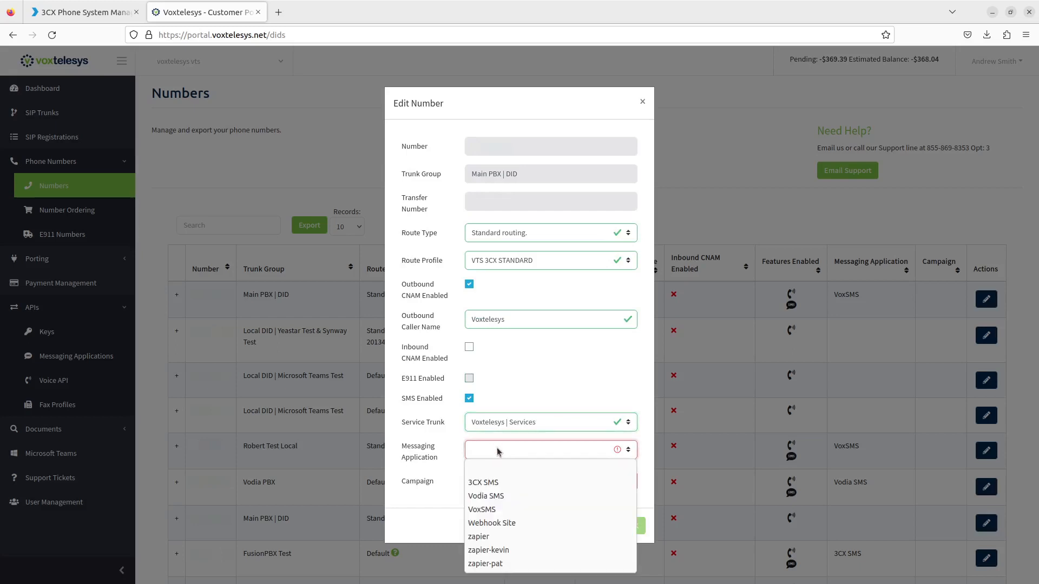
pyautogui.click(497, 482)
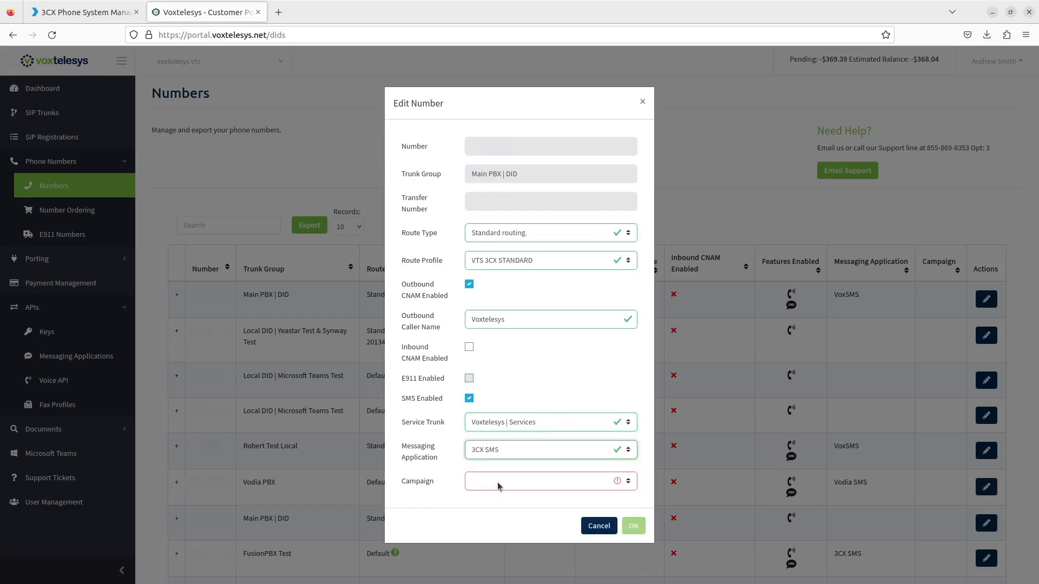
pyautogui.click(498, 482)
pyautogui.click(500, 514)
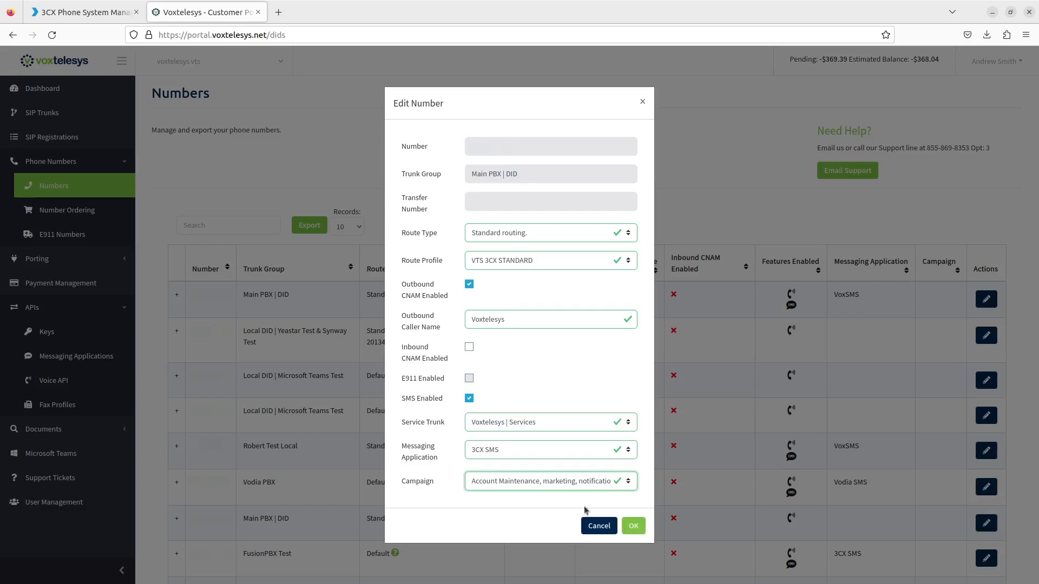
pyautogui.click(633, 526)
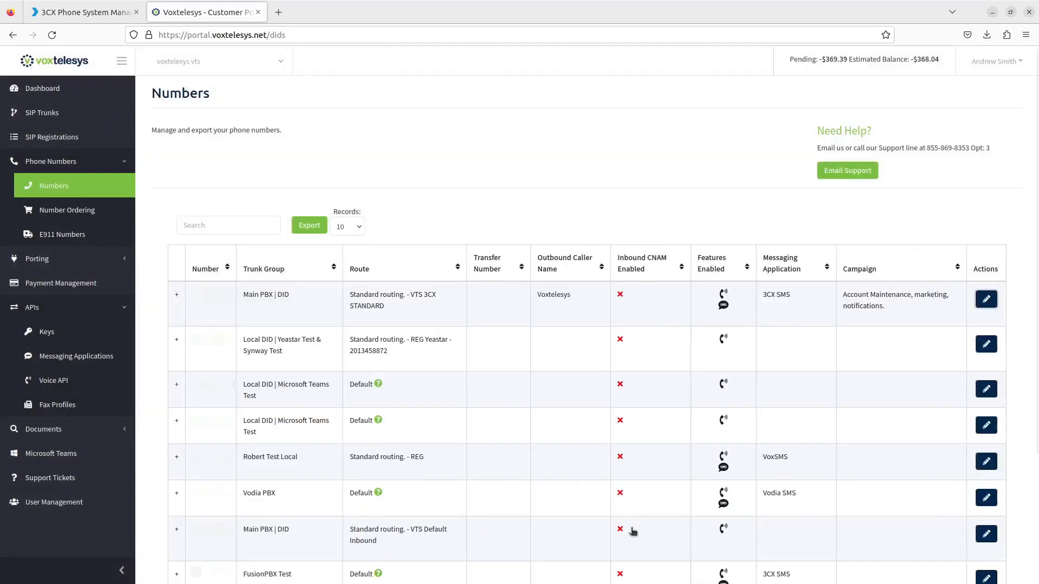